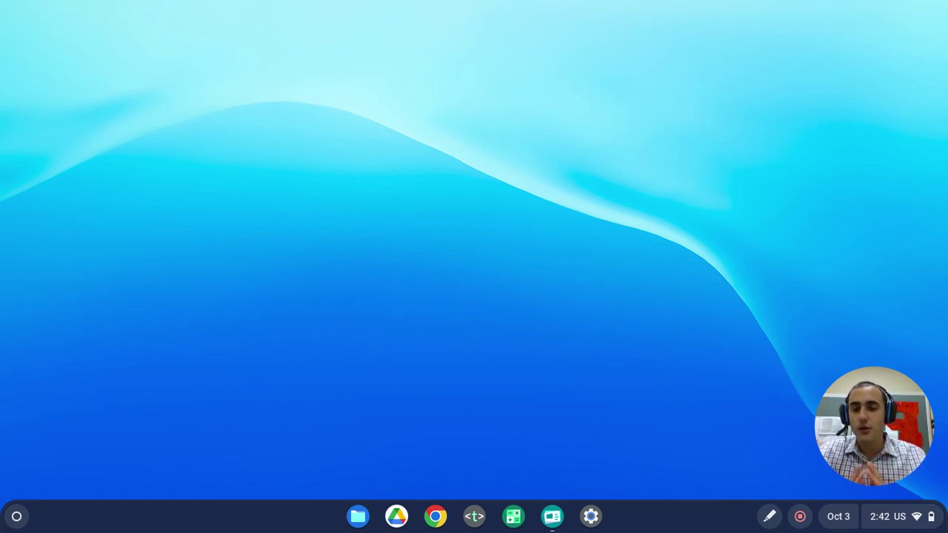
# - Draw a red marker arrow pointing at the launcher, and clear the annotation
pyautogui.press('super+grave')
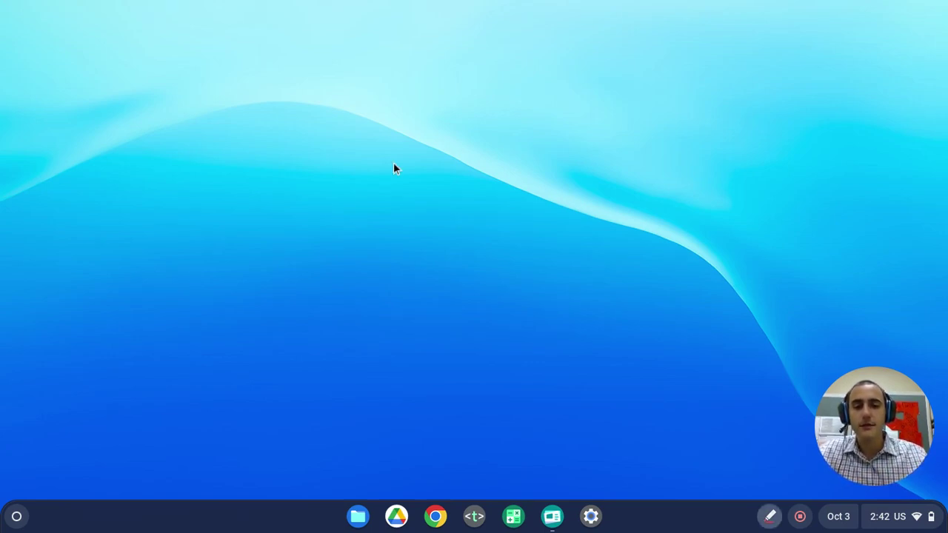
pyautogui.moveTo(383, 222)
pyautogui.mouseDown()
pyautogui.moveTo(298, 266)
pyautogui.moveTo(46, 488)
pyautogui.mouseUp()
pyautogui.moveTo(46, 488); pyautogui.dragTo(74, 478)
pyautogui.moveTo(50, 448); pyautogui.dragTo(49, 483)
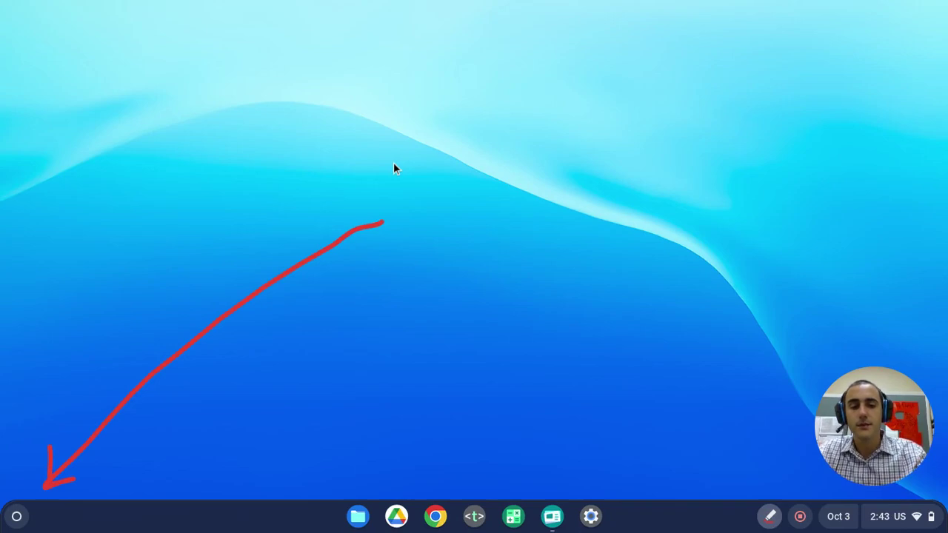
pyautogui.press('super+grave')
# - Open the launcher and highlight the Screencast app with a red arrow and circle, clearing the marks when done
pyautogui.press('super')
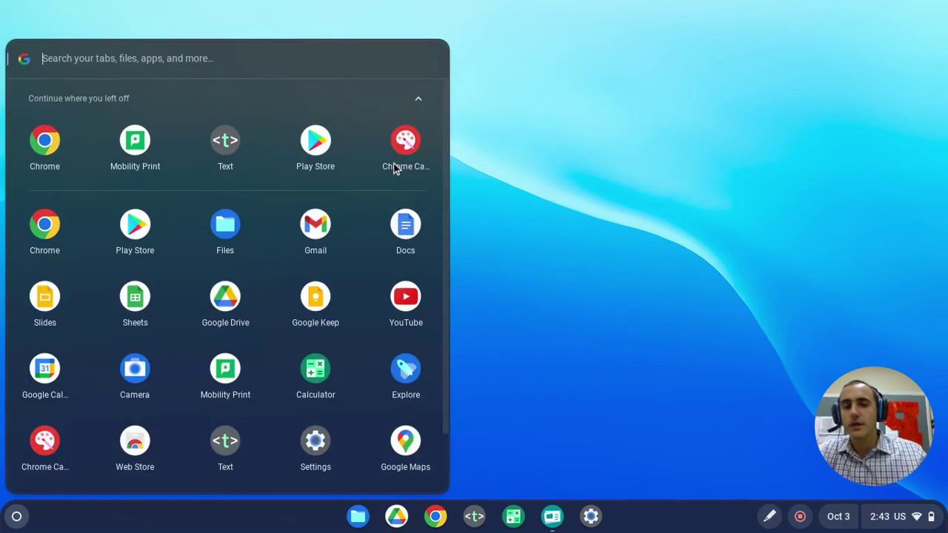
pyautogui.scroll(-2, 395, 169)
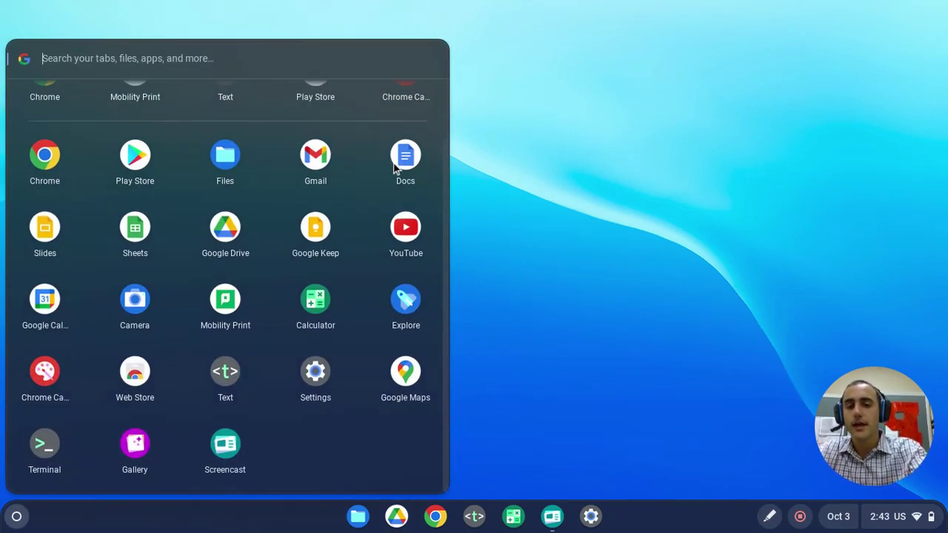
pyautogui.click(769, 516)
pyautogui.moveTo(572, 207)
pyautogui.mouseDown()
pyautogui.moveTo(556, 233)
pyautogui.moveTo(298, 433)
pyautogui.moveTo(301, 456)
pyautogui.moveTo(293, 409)
pyautogui.moveTo(177, 452)
pyautogui.moveTo(267, 444)
pyautogui.moveTo(245, 407)
pyautogui.mouseUp()
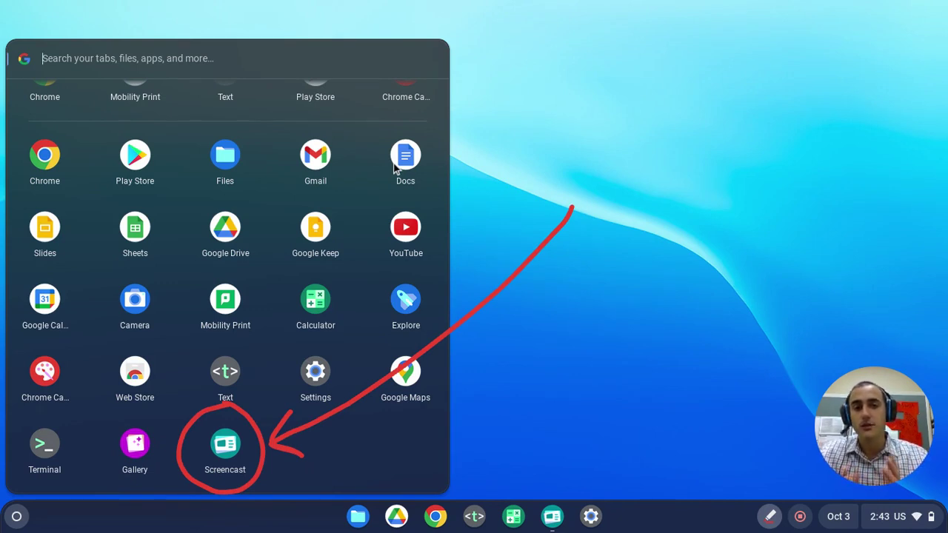
pyautogui.press('super+grave')
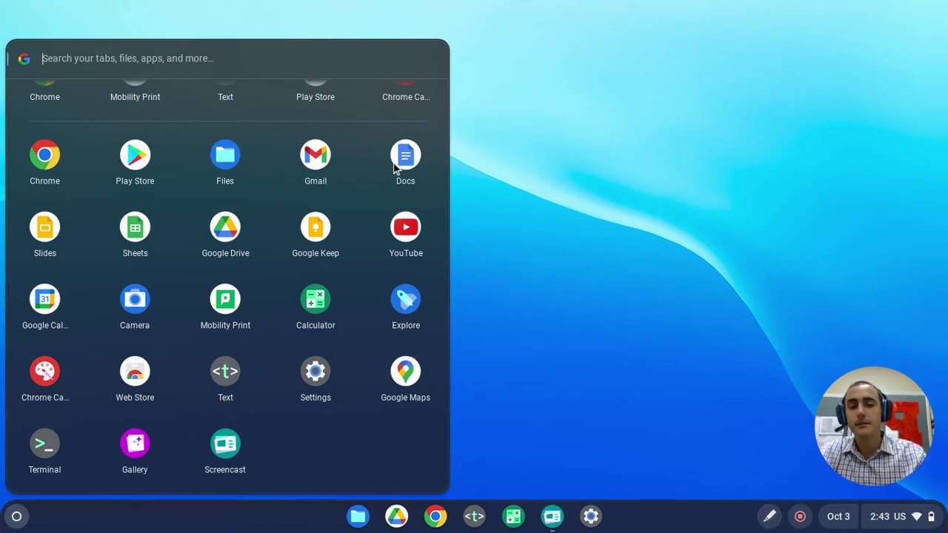
# - Switch to the Screencast app and outline its Getting started section with the red marker, then erase the outline
pyautogui.hotkey('alt', 'Tab')
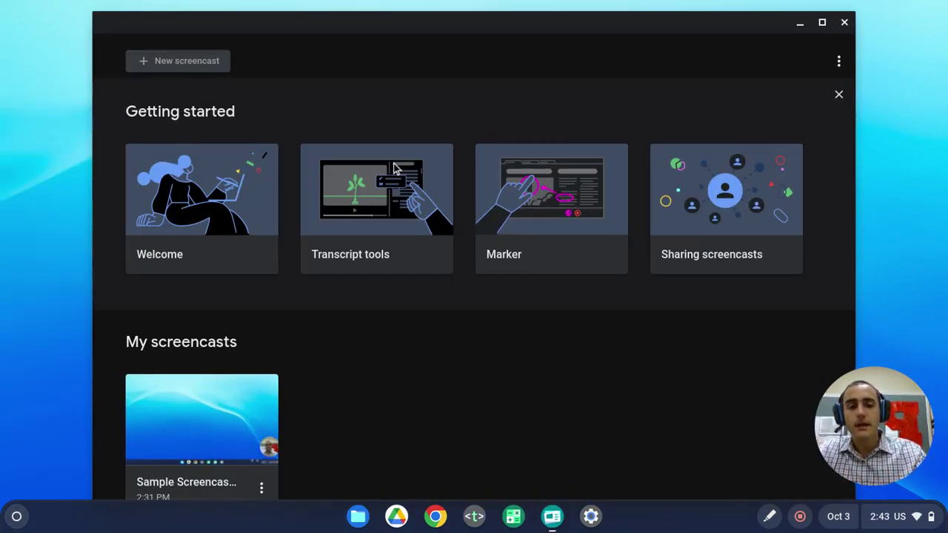
pyautogui.press('super+grave')
pyautogui.moveTo(399, 95)
pyautogui.mouseDown()
pyautogui.moveTo(227, 85)
pyautogui.moveTo(88, 167)
pyautogui.moveTo(118, 303)
pyautogui.moveTo(796, 324)
pyautogui.moveTo(820, 167)
pyautogui.moveTo(685, 101)
pyautogui.moveTo(357, 96)
pyautogui.mouseUp()
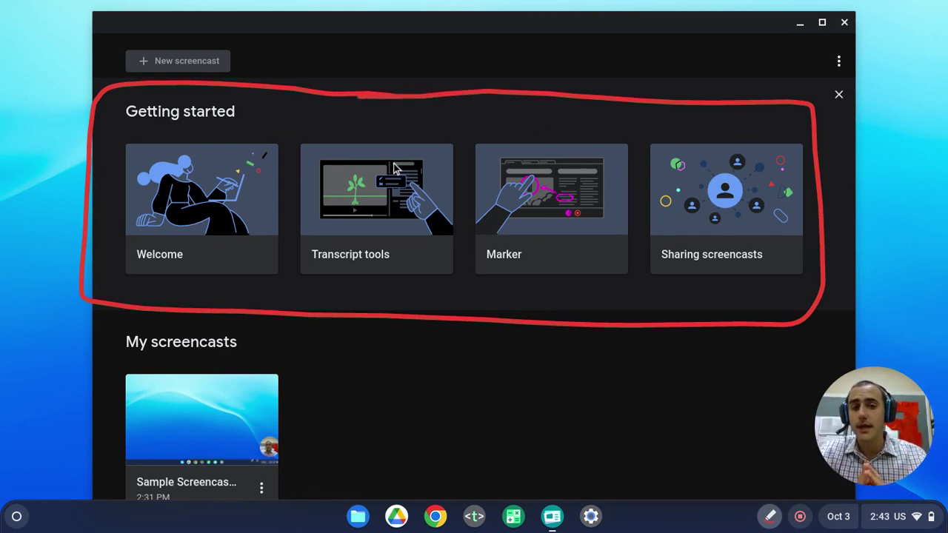
pyautogui.click(769, 516)
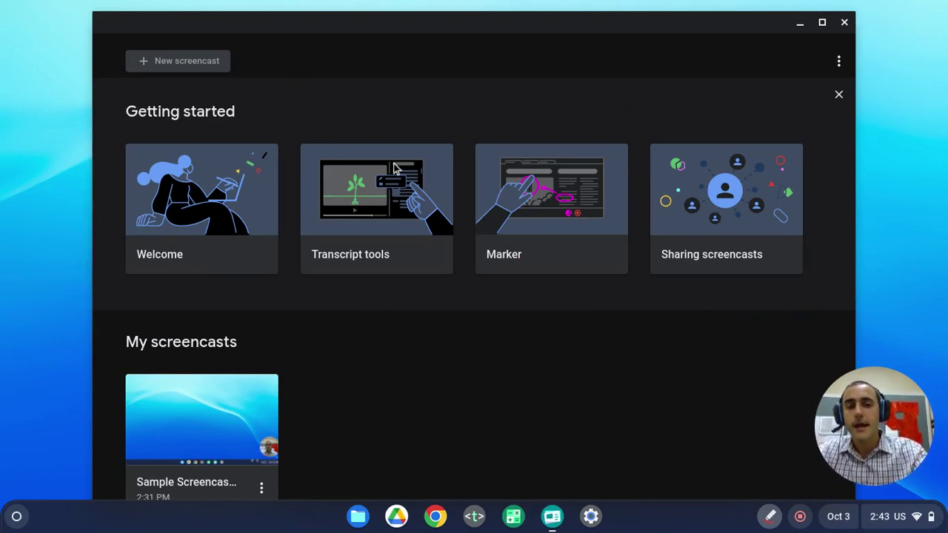
# - Mark the New screencast option and box the My screencasts section with the red marker, erasing each mark
pyautogui.moveTo(571, 57)
pyautogui.mouseDown()
pyautogui.moveTo(264, 66)
pyautogui.moveTo(261, 81)
pyautogui.moveTo(271, 52)
pyautogui.mouseUp()
pyautogui.moveTo(177, 20)
pyautogui.mouseDown()
pyautogui.moveTo(112, 91)
pyautogui.moveTo(235, 46)
pyautogui.moveTo(147, 28)
pyautogui.mouseUp()
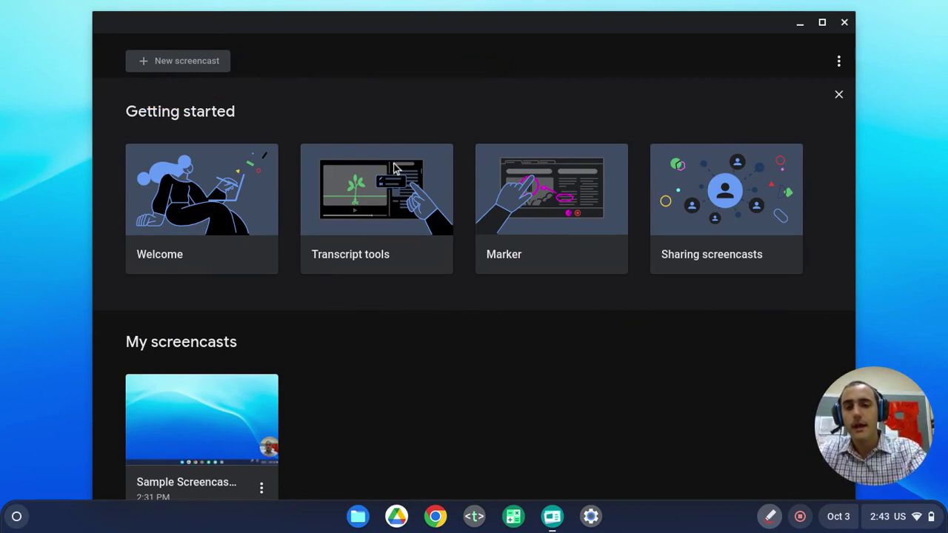
pyautogui.moveTo(87, 311)
pyautogui.mouseDown()
pyautogui.moveTo(327, 299)
pyautogui.moveTo(386, 317)
pyautogui.moveTo(374, 498)
pyautogui.moveTo(93, 497)
pyautogui.moveTo(86, 338)
pyautogui.mouseUp()
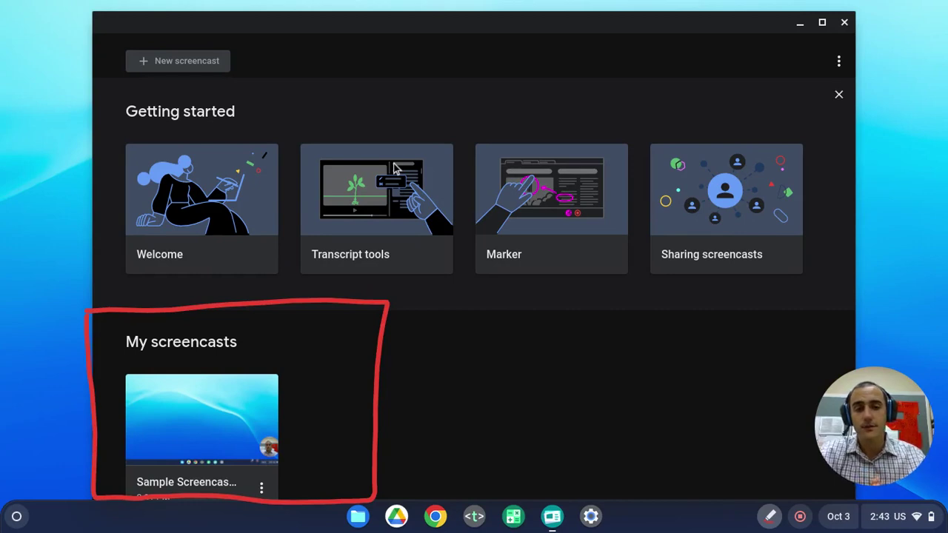
pyautogui.hotkey('ctrl', 'z')
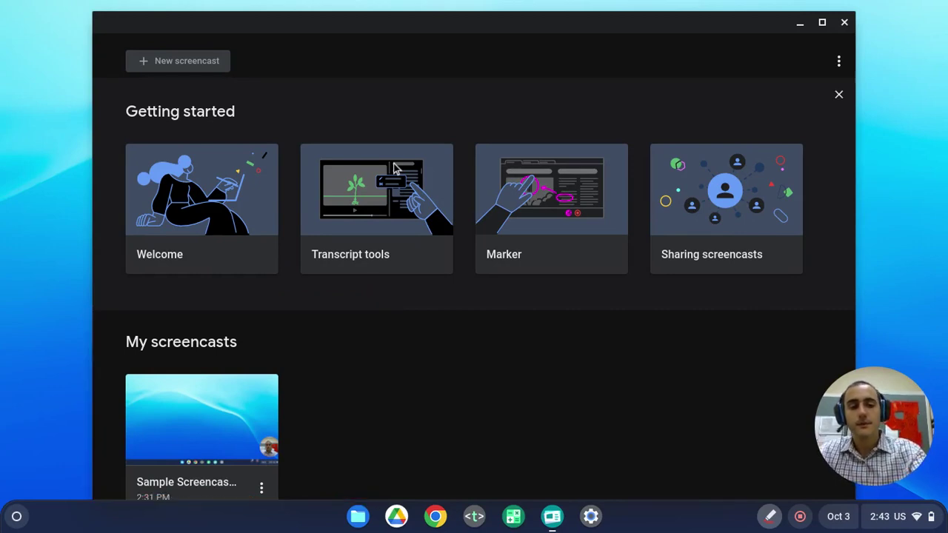
pyautogui.press('super+grave')
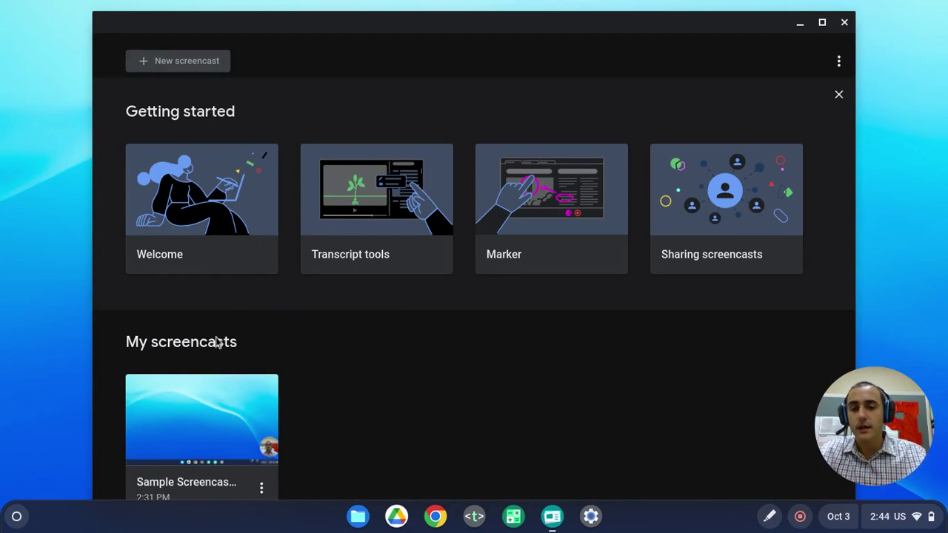
# - Open the sample screencast from My screencasts and outline its transcript area with the marker
pyautogui.click(192, 420)
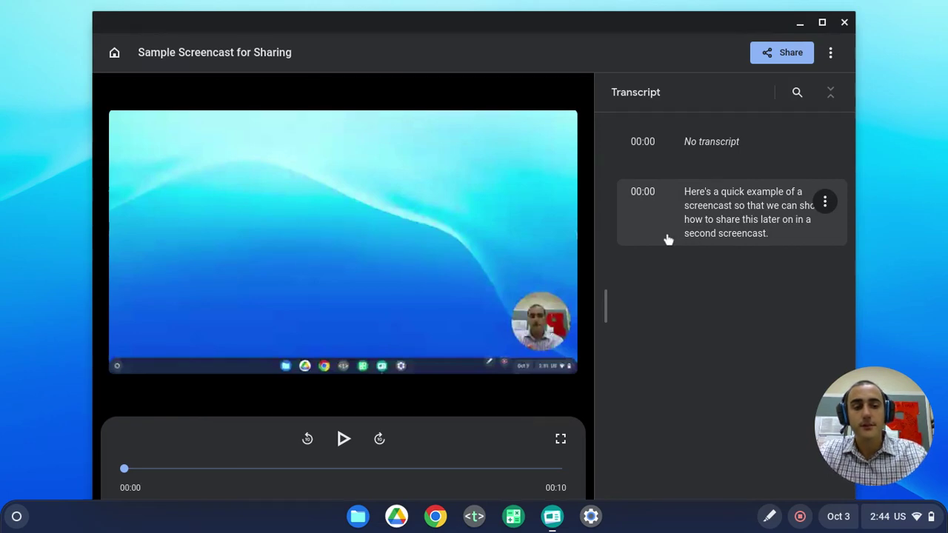
pyautogui.press('super+grave')
pyautogui.moveTo(587, 73)
pyautogui.mouseDown()
pyautogui.moveTo(852, 72)
pyautogui.moveTo(859, 492)
pyautogui.moveTo(666, 501)
pyautogui.moveTo(590, 383)
pyautogui.moveTo(587, 71)
pyautogui.mouseUp()
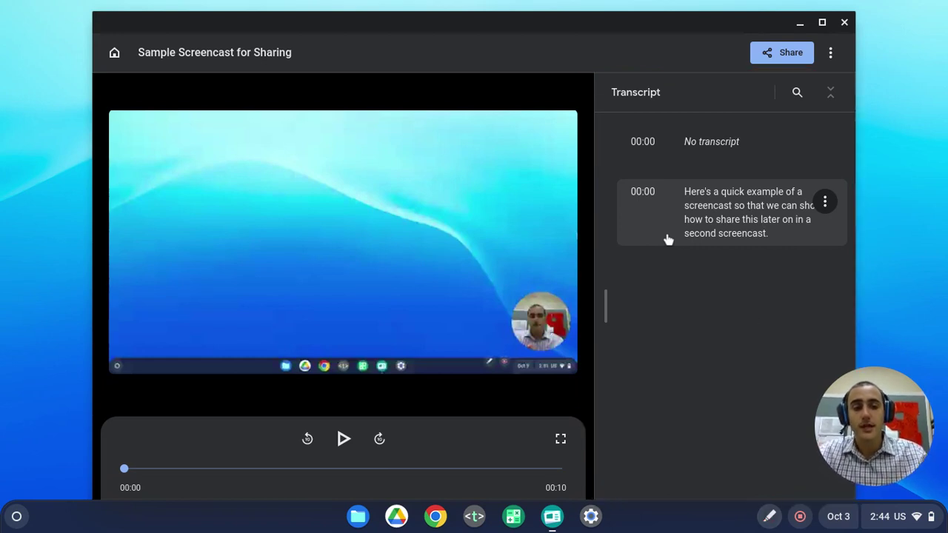
# - Examine the Edit text and Skip section options of the spoken transcript section, leaving the text unedited
pyautogui.click(825, 203)
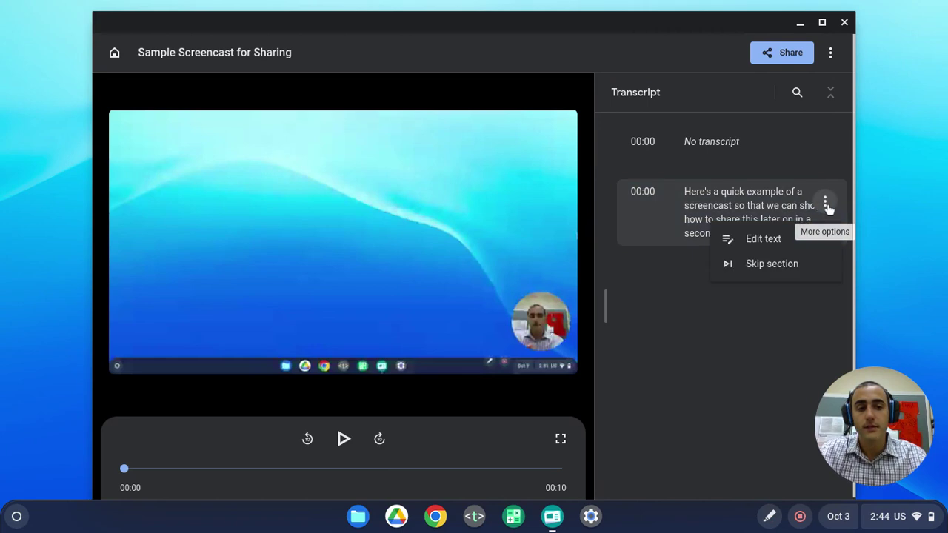
pyautogui.click(782, 243)
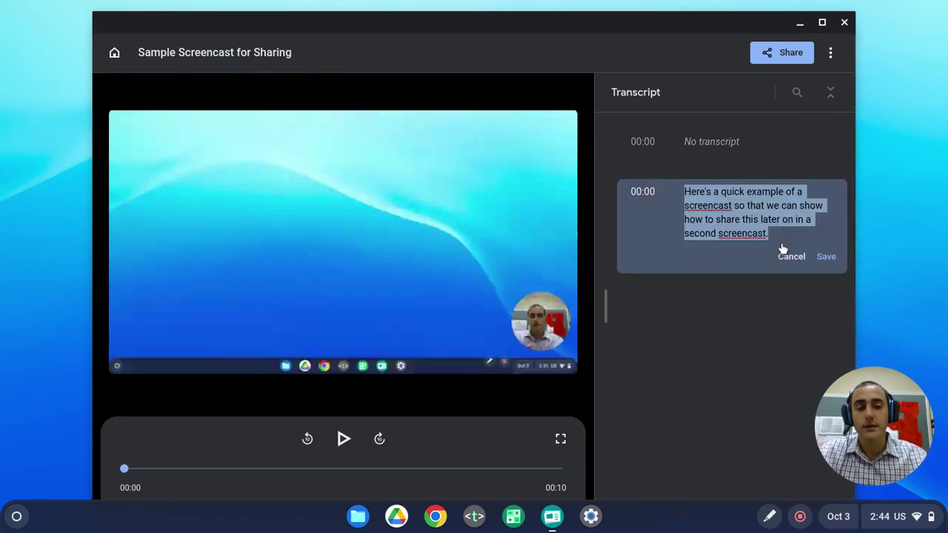
pyautogui.click(789, 256)
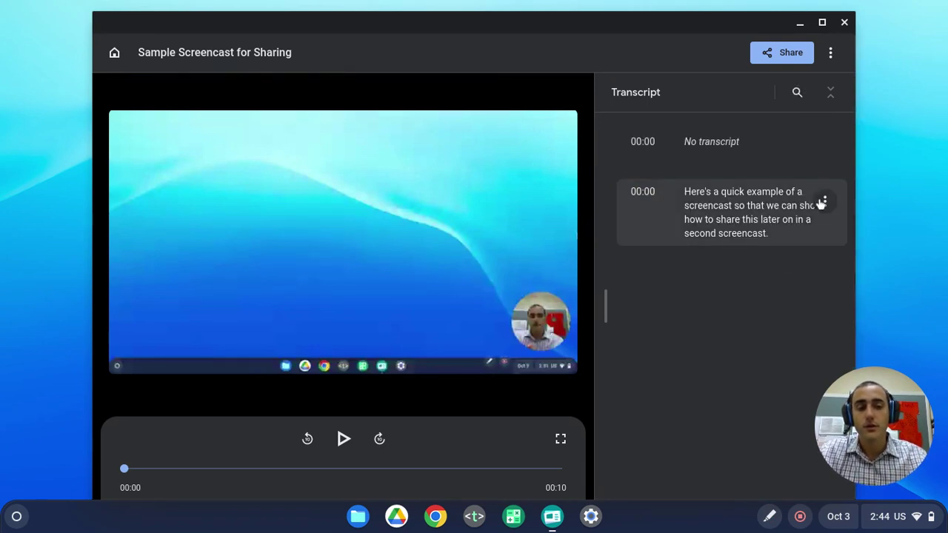
pyautogui.click(822, 202)
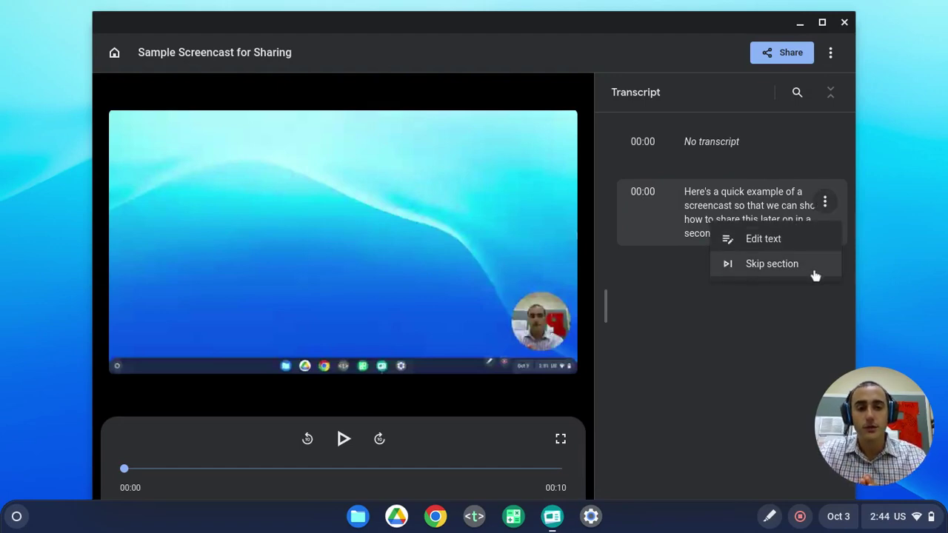
pyautogui.click(772, 317)
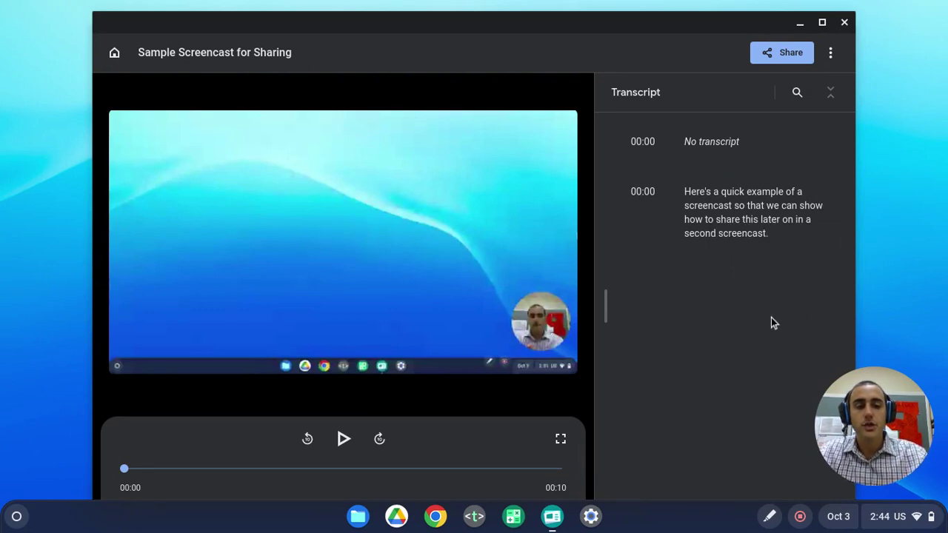
# - Highlight Share with a magenta arrow and circle, and open the sharing options for the sample screencast
pyautogui.press('super+grave')
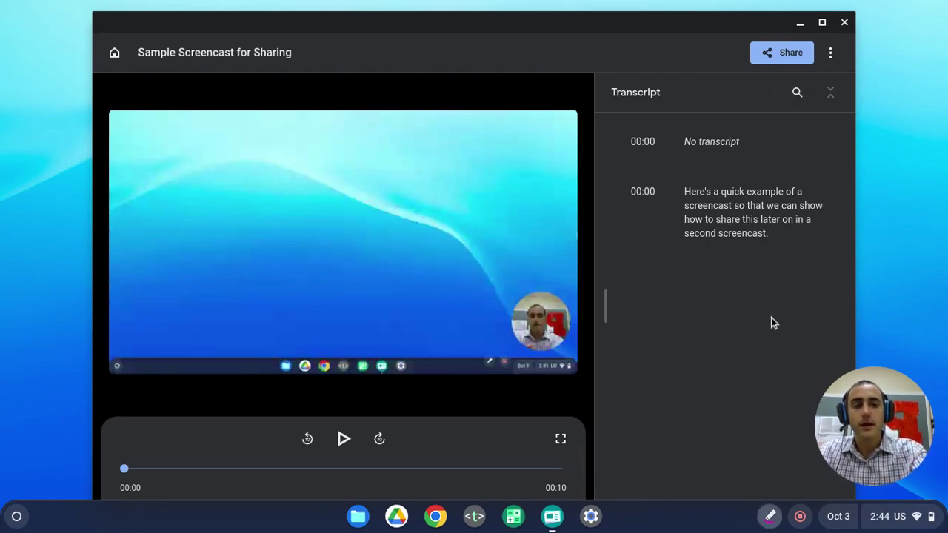
pyautogui.moveTo(511, 53)
pyautogui.mouseDown()
pyautogui.moveTo(724, 57)
pyautogui.moveTo(703, 81)
pyautogui.moveTo(698, 35)
pyautogui.mouseUp()
pyautogui.moveTo(791, 24)
pyautogui.mouseDown()
pyautogui.moveTo(734, 83)
pyautogui.moveTo(809, 20)
pyautogui.moveTo(770, 16)
pyautogui.mouseUp()
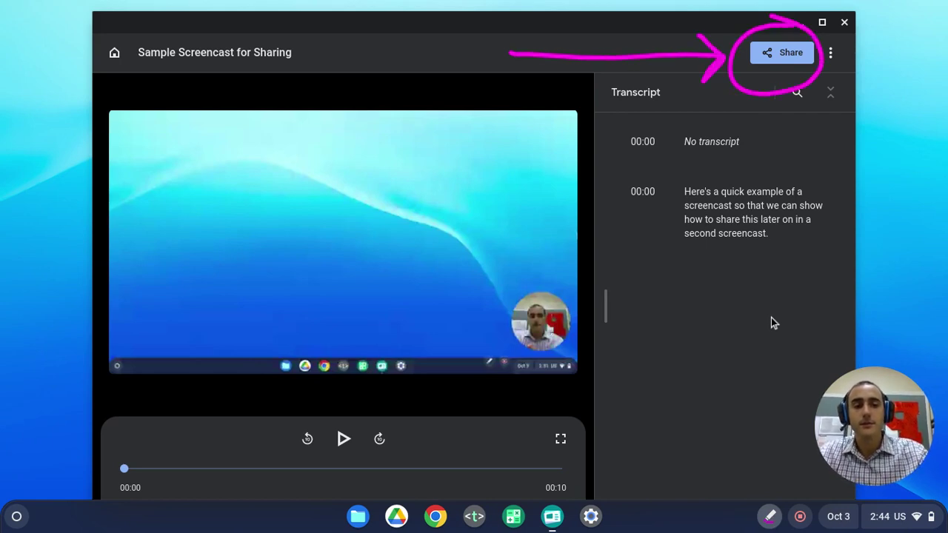
pyautogui.click(782, 53)
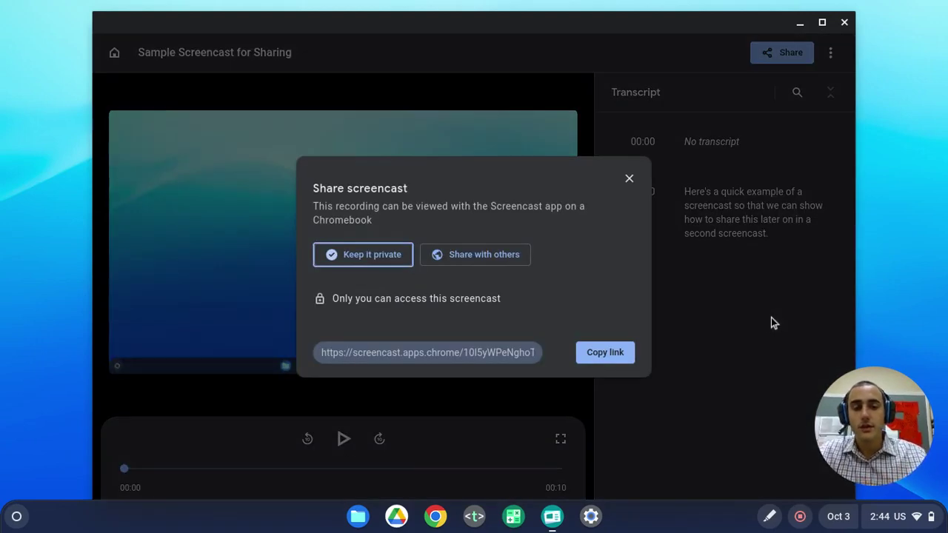
# - Outline the Keep it private and Share with others choices in magenta, and set the screencast to Share with others
pyautogui.click(770, 516)
pyautogui.moveTo(307, 235)
pyautogui.mouseDown()
pyautogui.moveTo(305, 273)
pyautogui.moveTo(412, 255)
pyautogui.moveTo(338, 231)
pyautogui.moveTo(304, 236)
pyautogui.mouseUp()
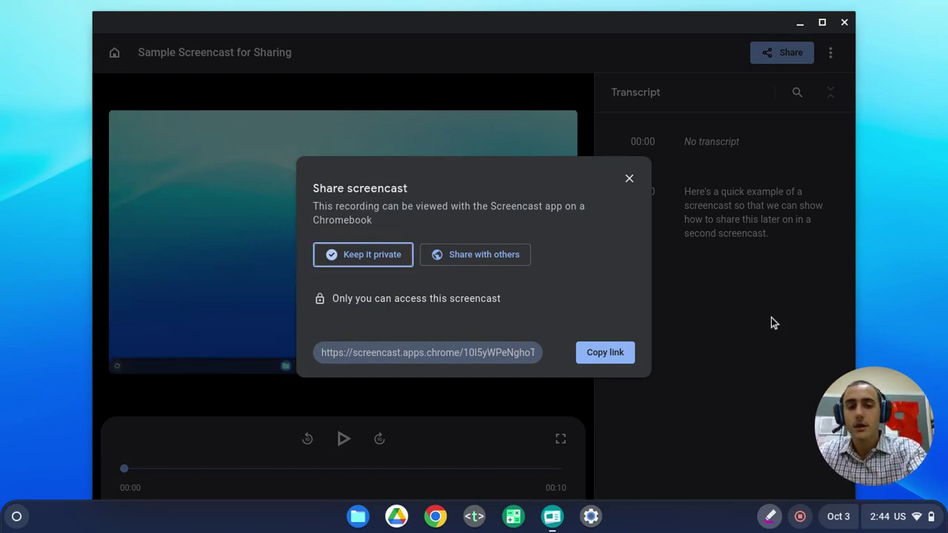
pyautogui.moveTo(415, 237)
pyautogui.mouseDown()
pyautogui.moveTo(416, 274)
pyautogui.moveTo(530, 279)
pyautogui.moveTo(539, 237)
pyautogui.moveTo(423, 234)
pyautogui.moveTo(408, 244)
pyautogui.mouseUp()
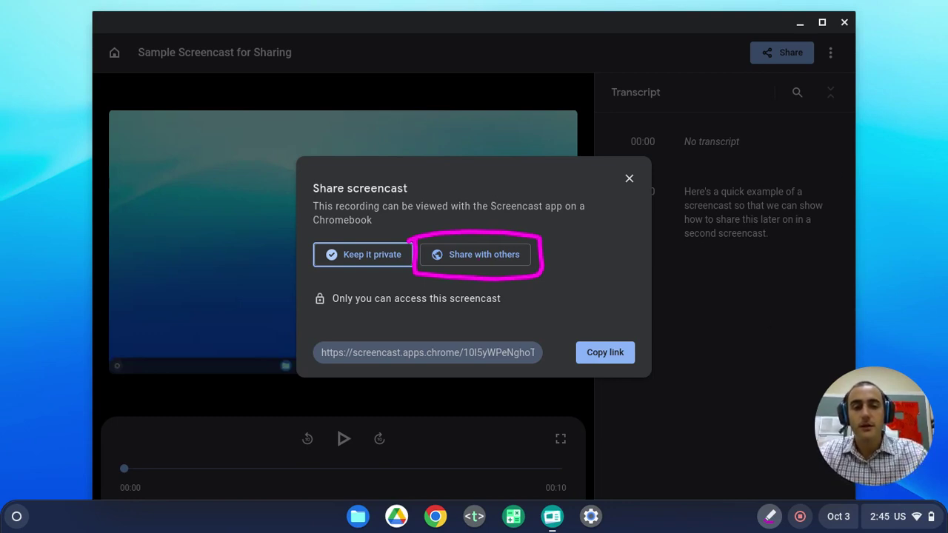
pyautogui.click(769, 516)
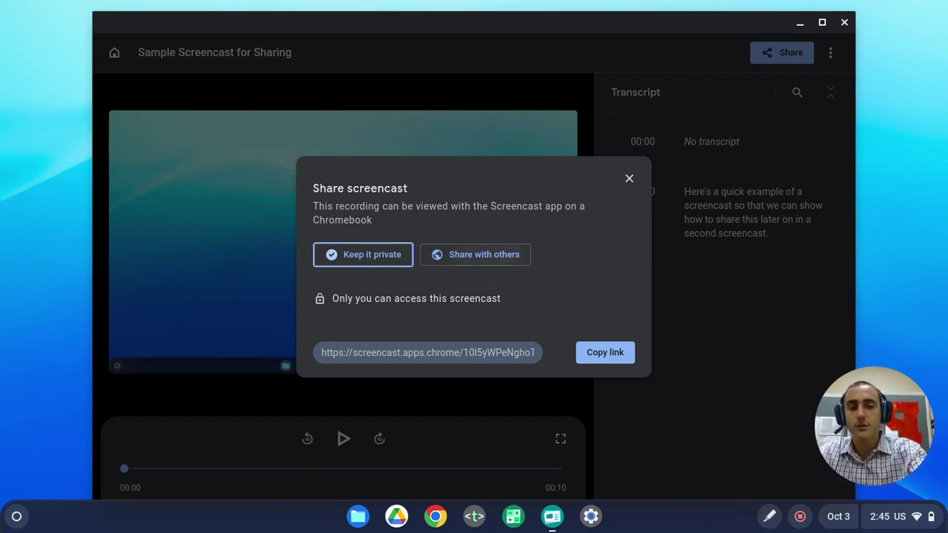
pyautogui.click(475, 254)
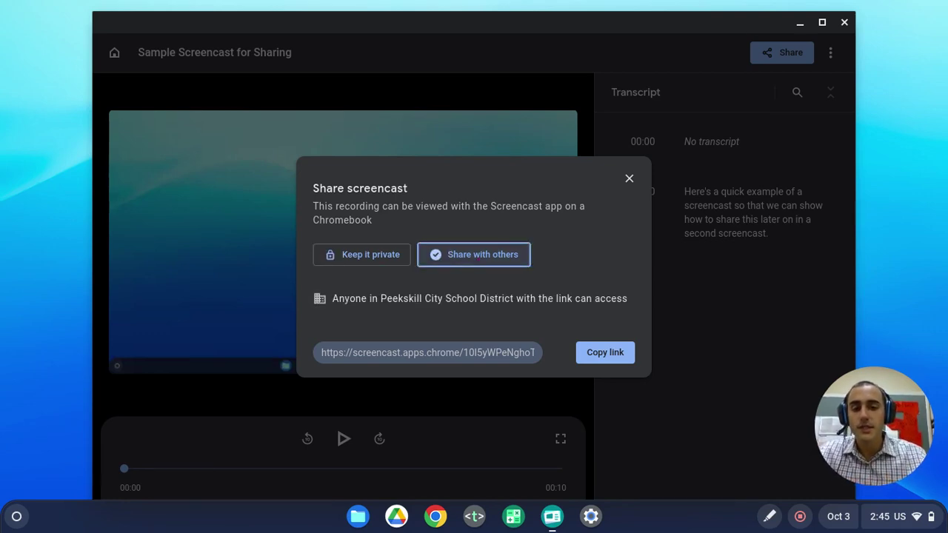
# - Outline the line stating who can access the screencast in magenta, and erase the outline
pyautogui.click(769, 516)
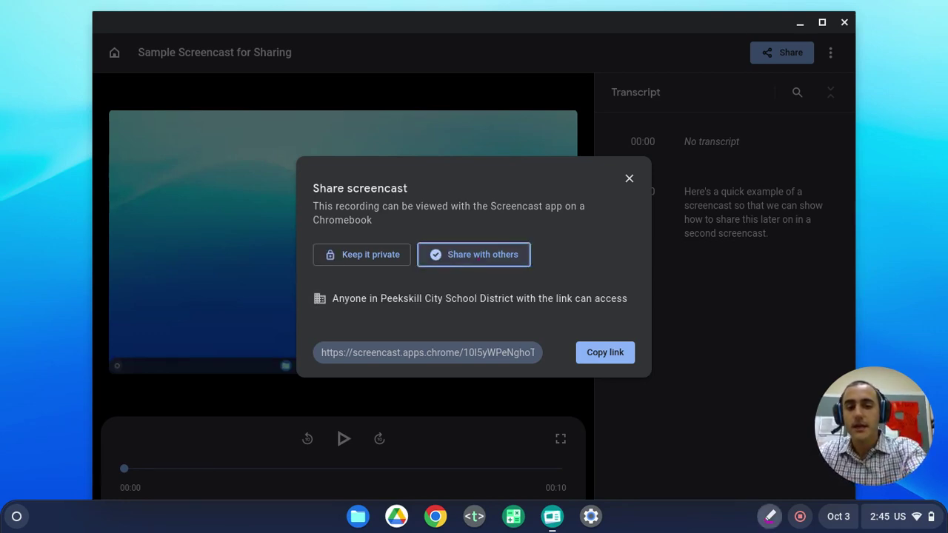
pyautogui.moveTo(300, 282)
pyautogui.mouseDown()
pyautogui.moveTo(336, 318)
pyautogui.moveTo(637, 304)
pyautogui.moveTo(574, 279)
pyautogui.moveTo(413, 274)
pyautogui.moveTo(300, 284)
pyautogui.mouseUp()
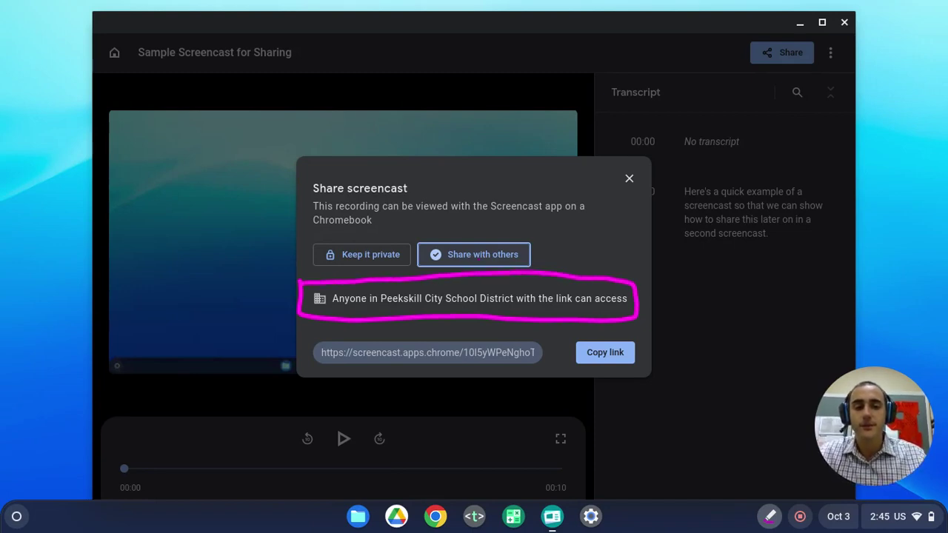
pyautogui.hotkey('ctrl', 'z')
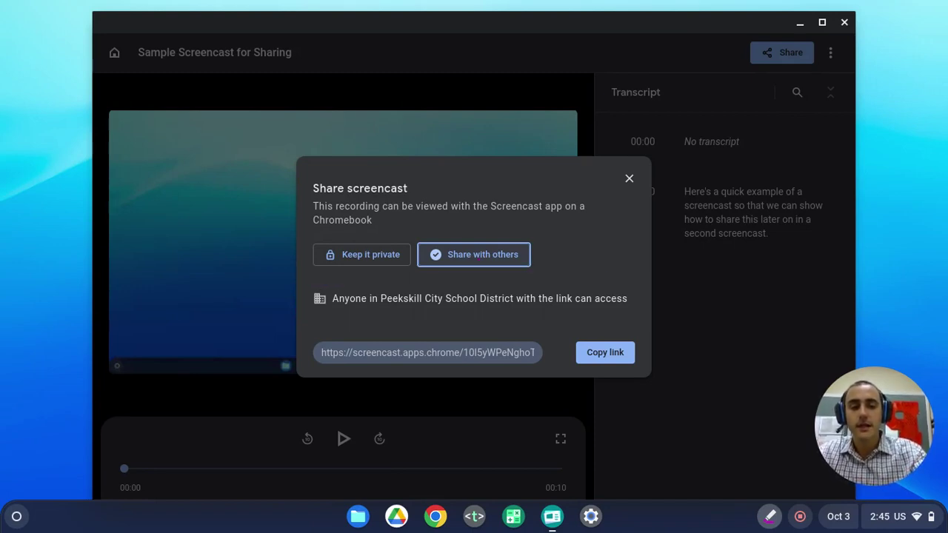
pyautogui.press('super+grave')
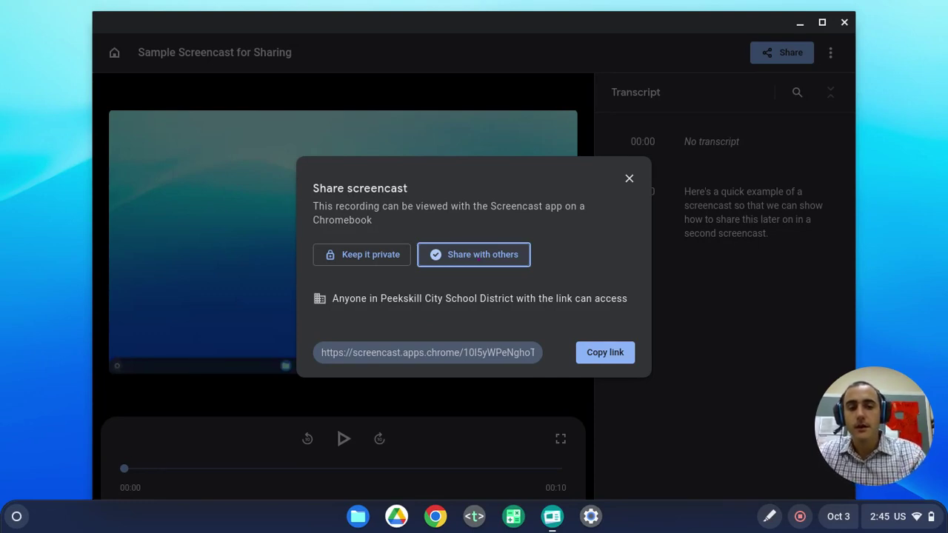
# - Point a magenta arrow at Copy link, and copy the screencast's sharing link
pyautogui.click(769, 516)
pyautogui.moveTo(730, 266)
pyautogui.mouseDown()
pyautogui.moveTo(651, 320)
pyautogui.moveTo(656, 331)
pyautogui.moveTo(628, 301)
pyautogui.mouseUp()
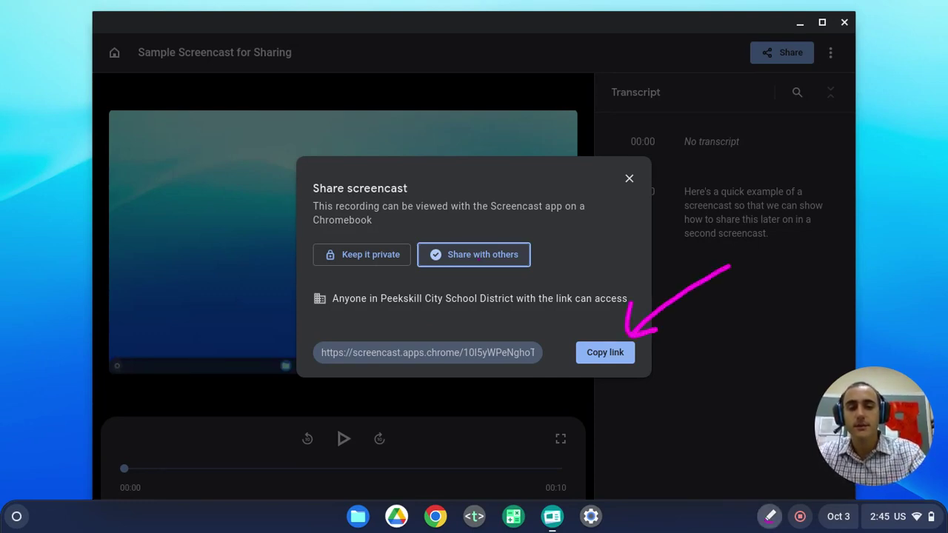
pyautogui.click(605, 353)
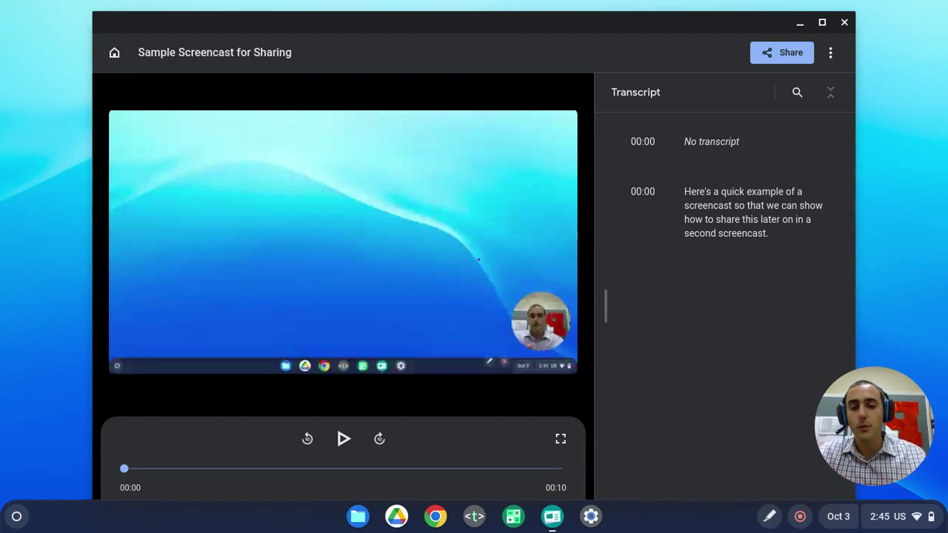
# - Open the copied screencast sharing link in a new Chrome window
pyautogui.hotkey('ctrl', 'n')
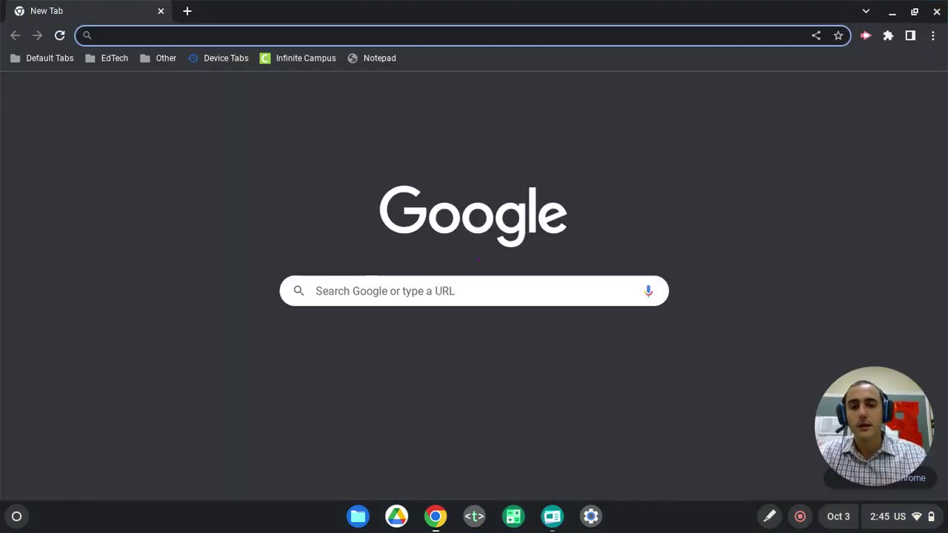
pyautogui.hotkey('ctrl', 'v')
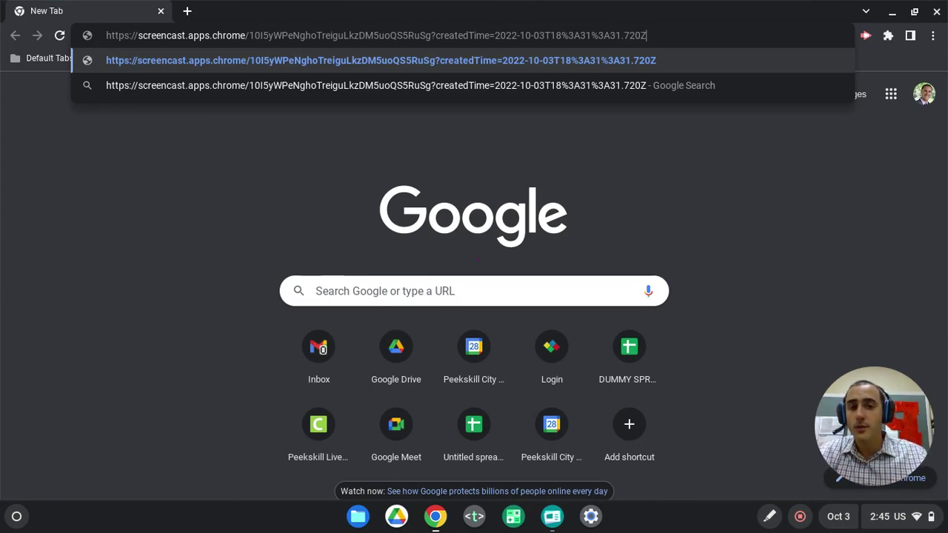
pyautogui.press('Return')
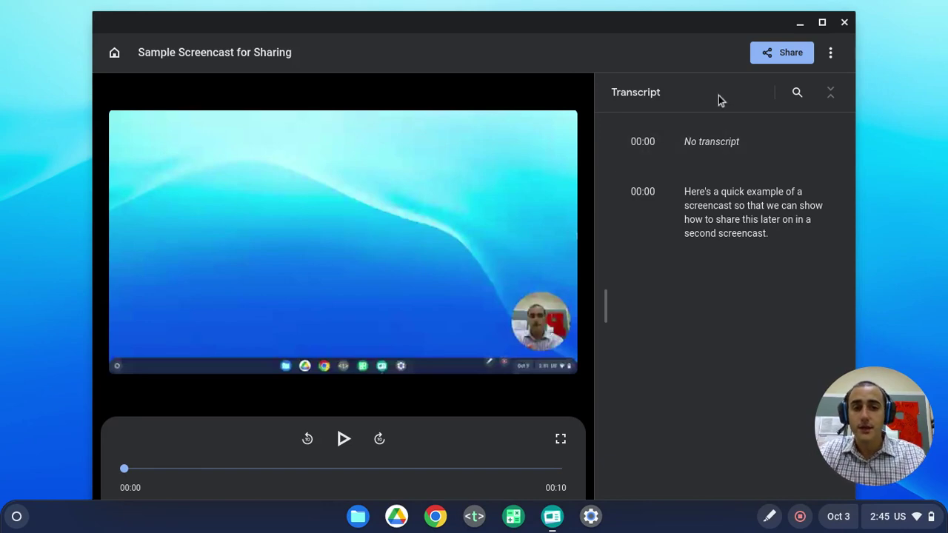
# - Search the sample screencast's transcript for the word "share"
pyautogui.click(798, 95)
pyautogui.write('sahre')
pyautogui.press('BackSpace')
pyautogui.press('BackSpace')
pyautogui.press('BackSpace')
pyautogui.press('BackSpace')
pyautogui.write('hare')
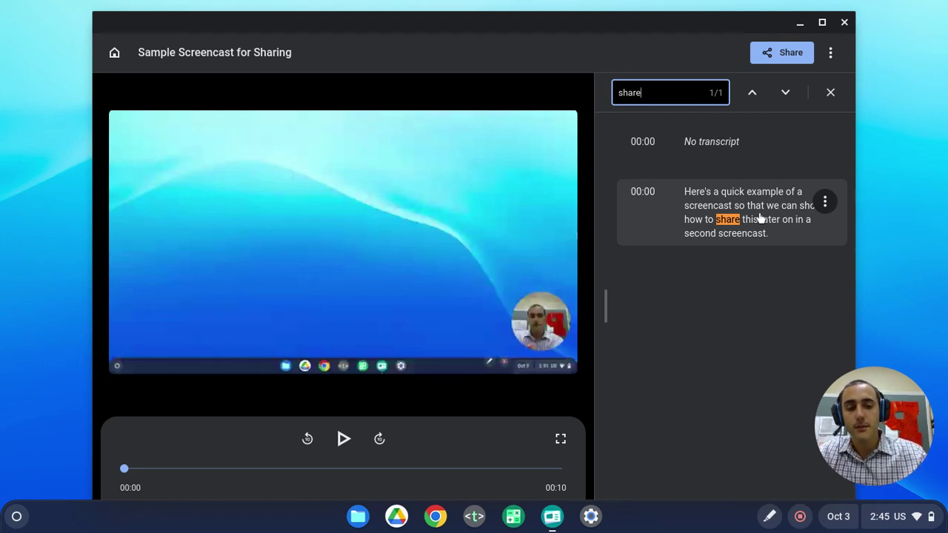
# - Draw a magenta arrow pointing at the marker tool, erase it, and turn the marker off
pyautogui.press('super+grave')
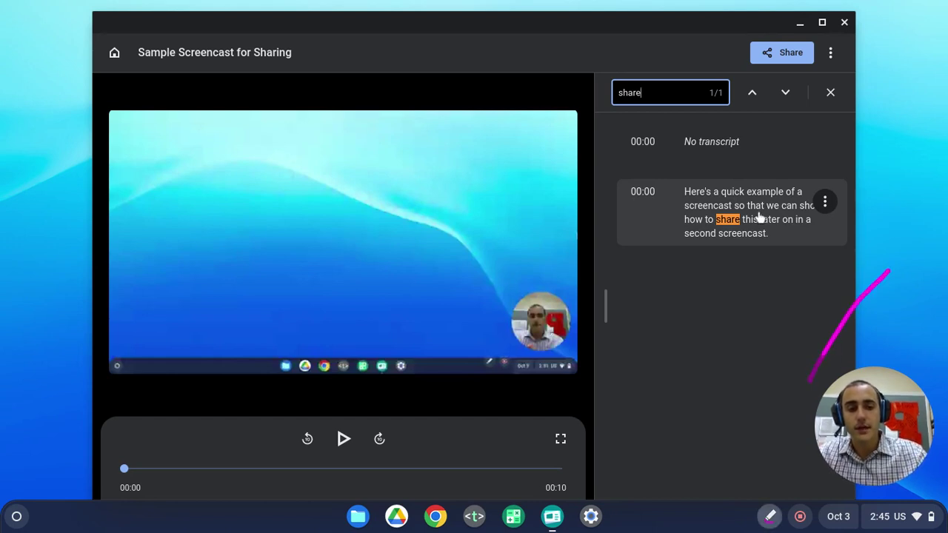
pyautogui.moveTo(803, 391)
pyautogui.mouseDown()
pyautogui.moveTo(773, 496)
pyautogui.moveTo(767, 472)
pyautogui.mouseUp()
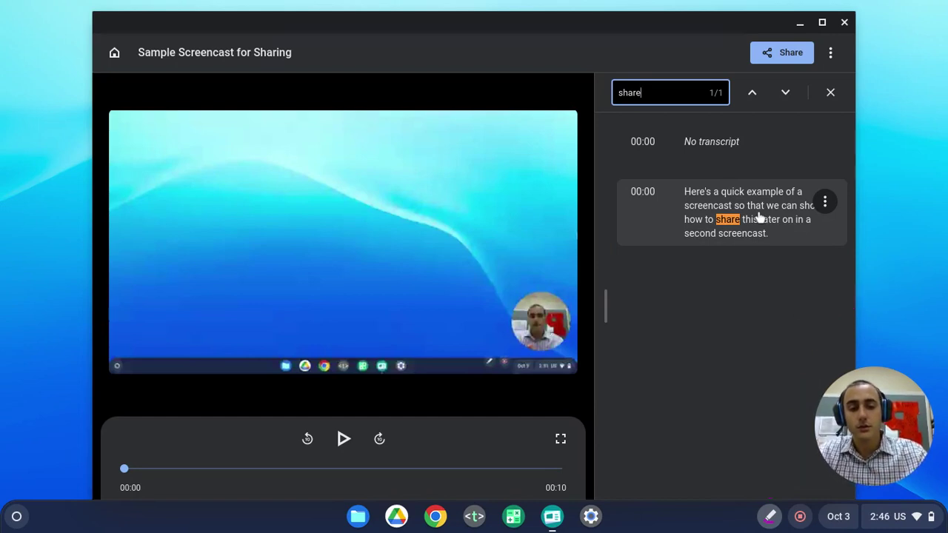
pyautogui.press('super+grave')
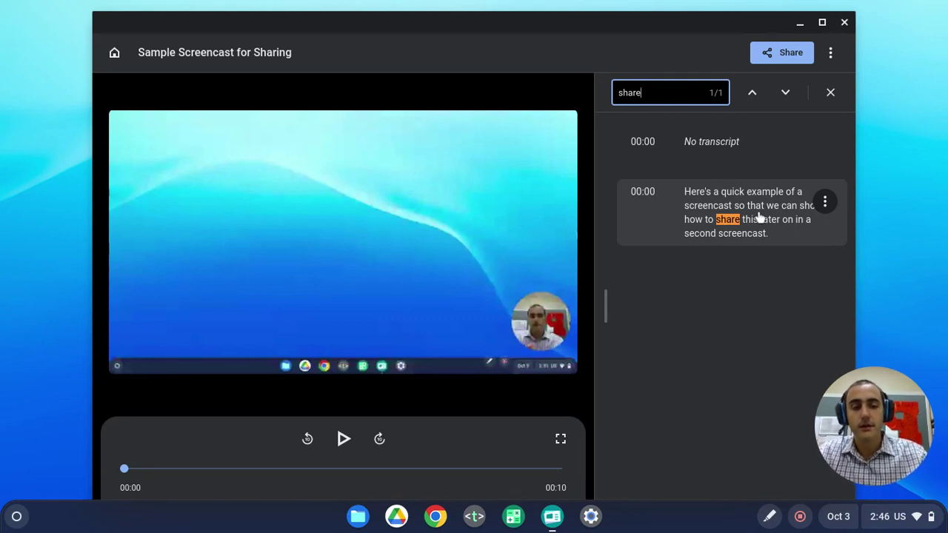
# - Turn the marker on, point out its colour choices, switch it to yellow, and draw a smiley face over the video preview
pyautogui.press('super+grave')
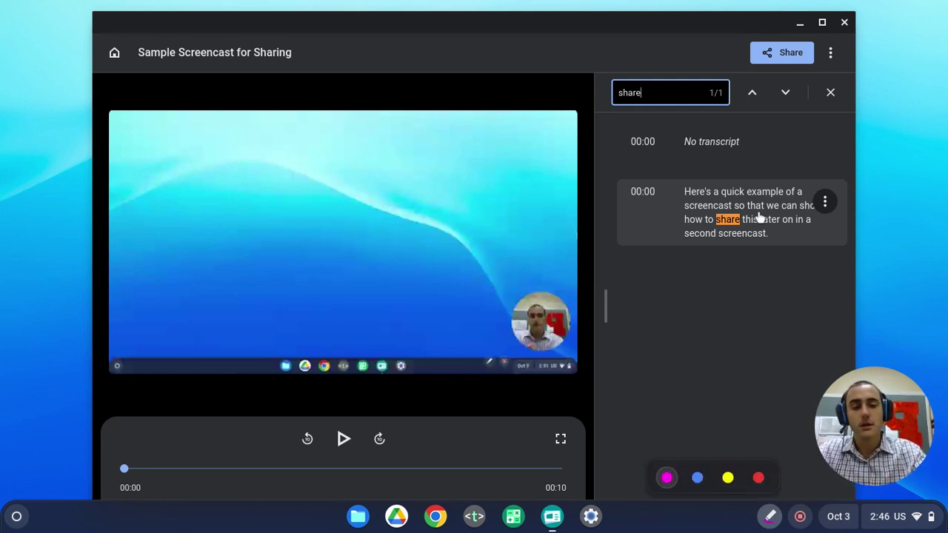
pyautogui.moveTo(671, 319)
pyautogui.mouseDown()
pyautogui.moveTo(676, 374)
pyautogui.moveTo(720, 377)
pyautogui.moveTo(727, 352)
pyautogui.mouseUp()
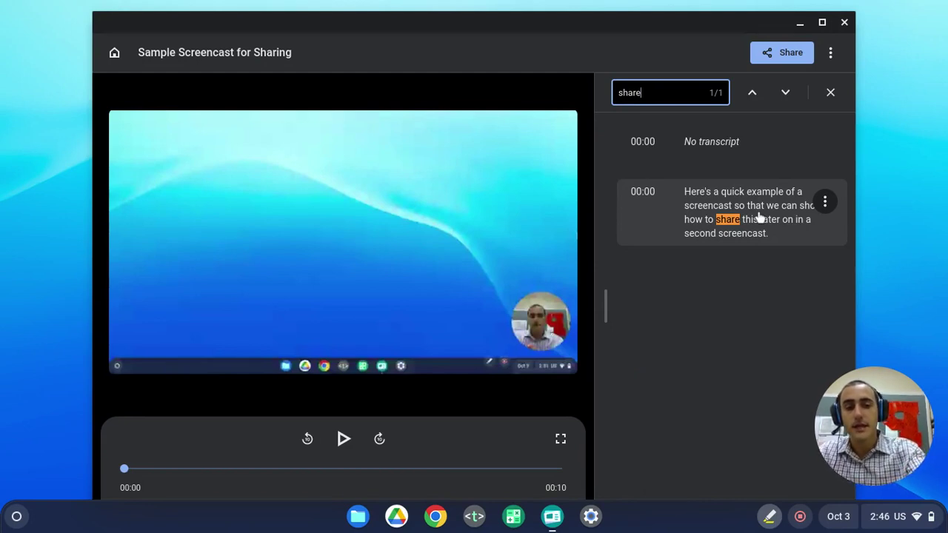
pyautogui.moveTo(284, 178)
pyautogui.mouseDown()
pyautogui.moveTo(427, 209)
pyautogui.moveTo(320, 158)
pyautogui.mouseUp()
pyautogui.click(338, 195)
pyautogui.click(373, 195)
pyautogui.moveTo(332, 221)
pyautogui.mouseDown()
pyautogui.moveTo(375, 238)
pyautogui.moveTo(387, 224)
pyautogui.mouseUp()
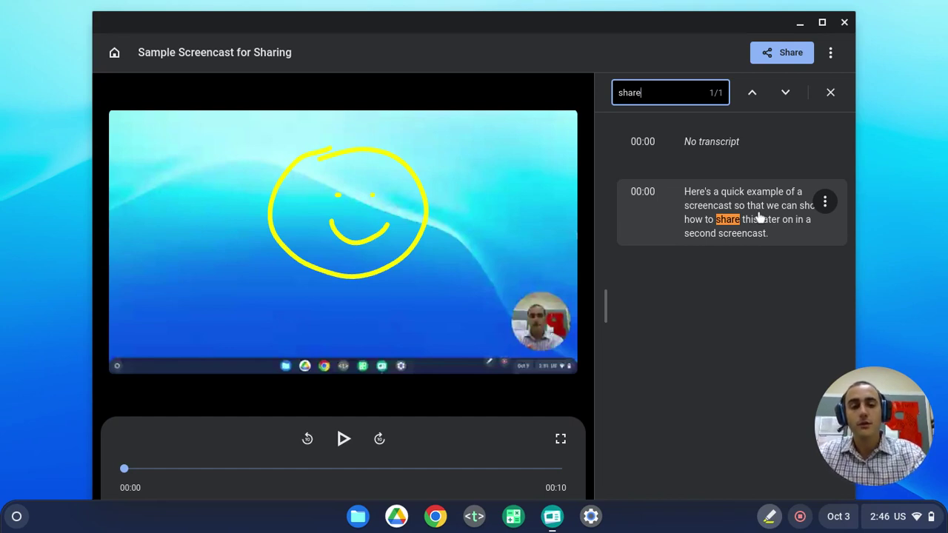
# - Point a yellow arrow at the marker tool, clear it, and draw another yellow arrow at the stop recording control
pyautogui.moveTo(745, 323)
pyautogui.mouseDown()
pyautogui.moveTo(761, 484)
pyautogui.moveTo(741, 471)
pyautogui.mouseUp()
pyautogui.click(770, 516)
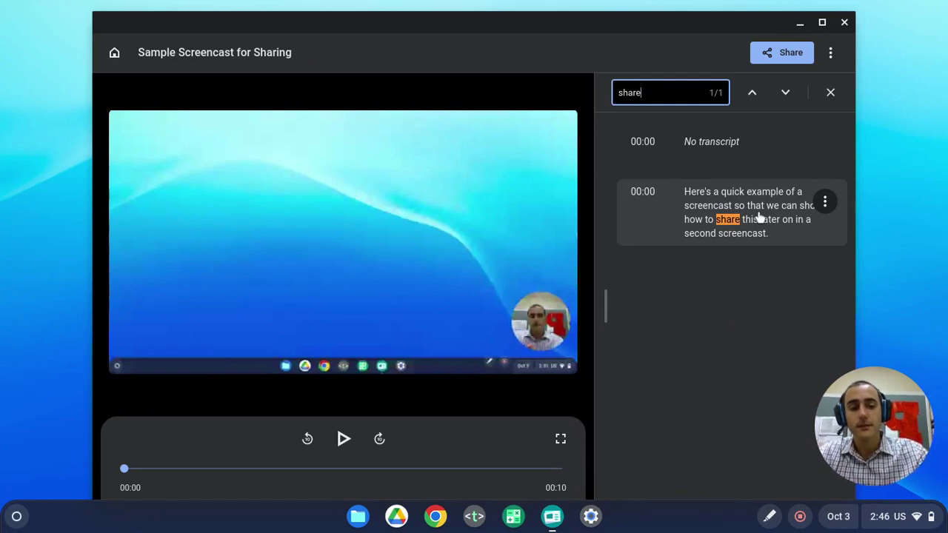
pyautogui.click(769, 516)
pyautogui.moveTo(719, 340)
pyautogui.mouseDown()
pyautogui.moveTo(795, 465)
pyautogui.moveTo(772, 463)
pyautogui.mouseUp()
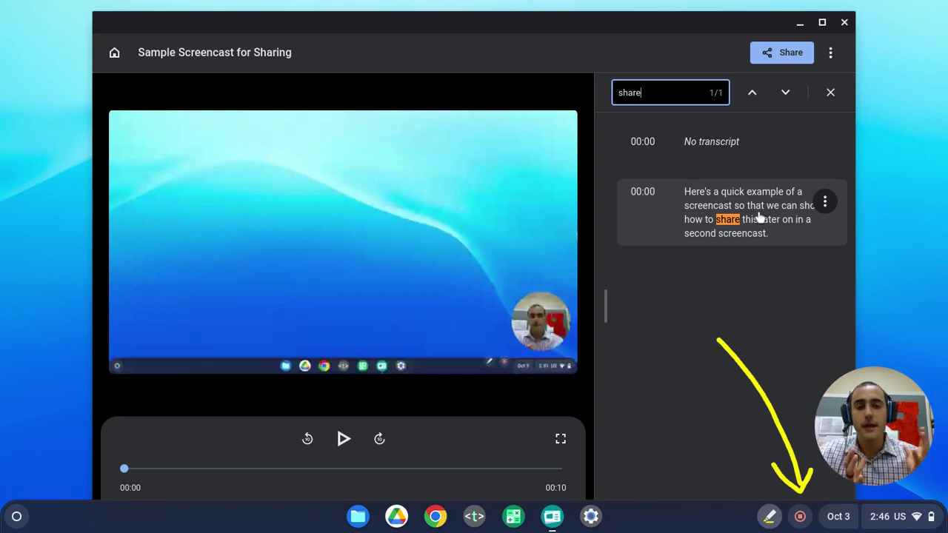